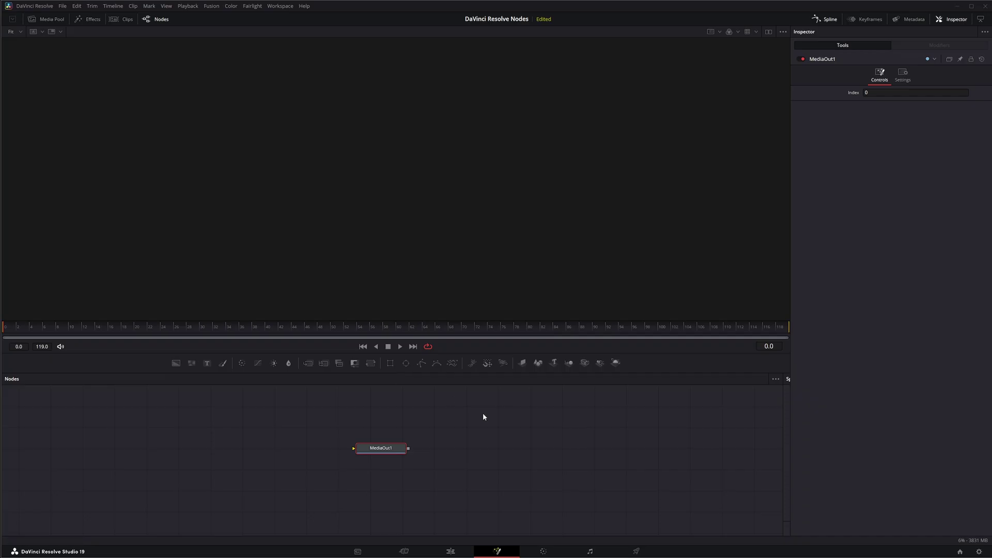
Try out Rectangle and Ellipse mask nodes, then delete both from the graph.
{"action": "left_click_drag", "start_coordinate": [389, 450], "coordinate": [391, 451]}
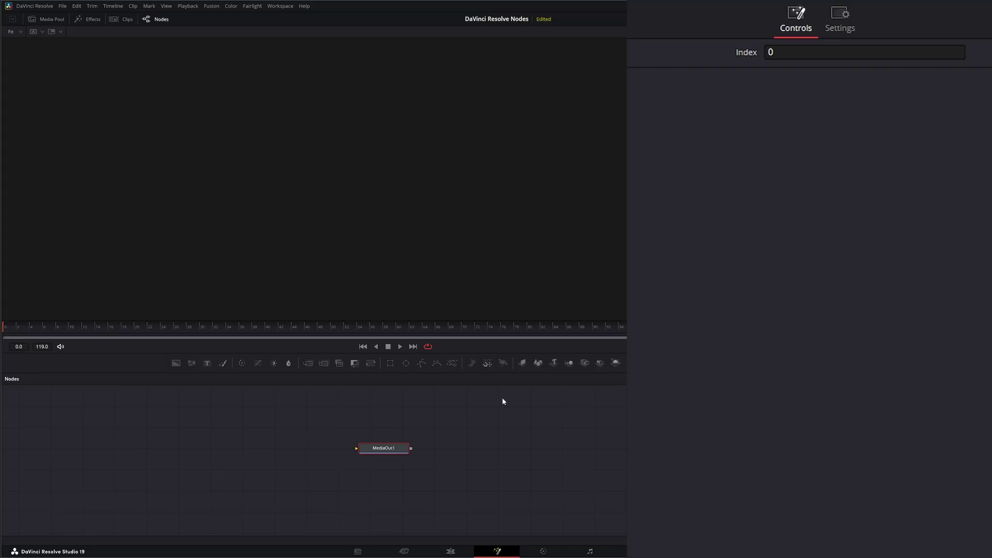
{"action": "left_click", "coordinate": [391, 363]}
{"action": "left_click_drag", "start_coordinate": [403, 368], "coordinate": [427, 413]}
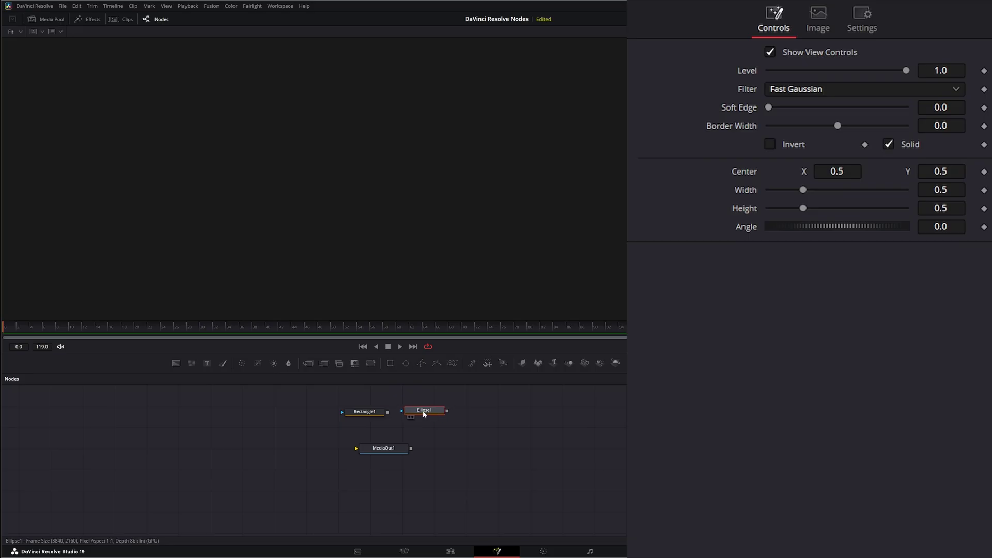
{"action": "left_click_drag", "start_coordinate": [321, 403], "coordinate": [370, 427]}
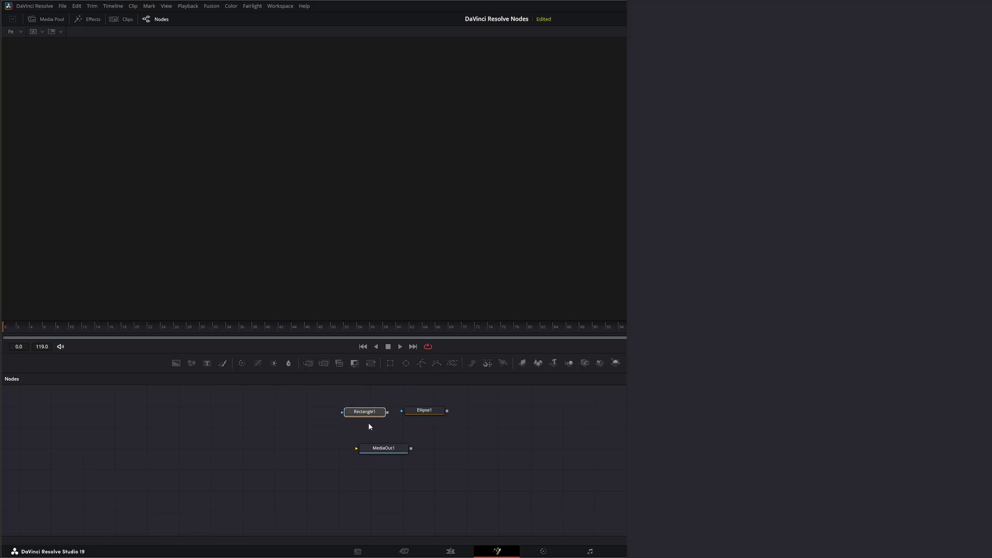
{"action": "left_click", "coordinate": [366, 412]}
{"action": "left_click_drag", "start_coordinate": [430, 412], "coordinate": [434, 412]}
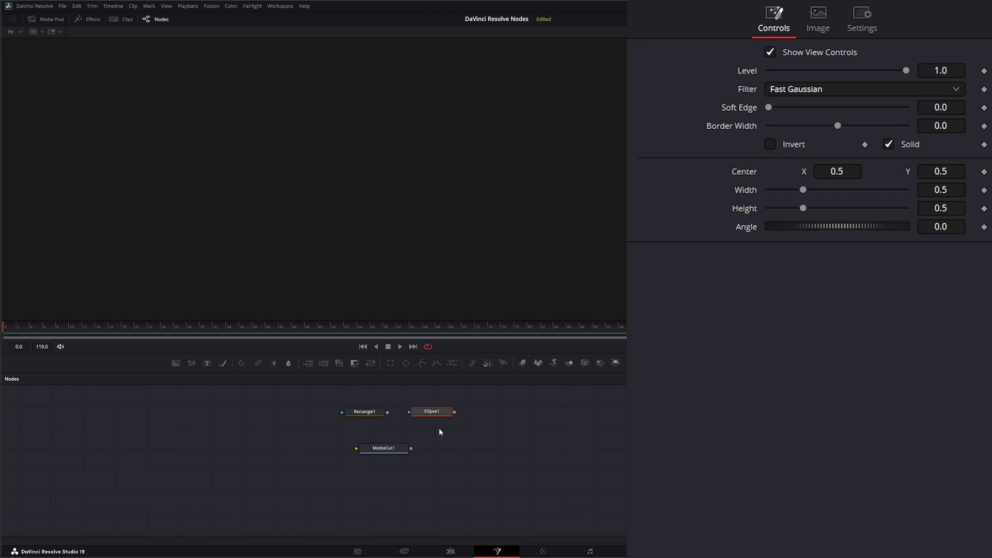
{"action": "left_click_drag", "start_coordinate": [313, 401], "coordinate": [500, 432]}
{"action": "key", "text": "Delete"}
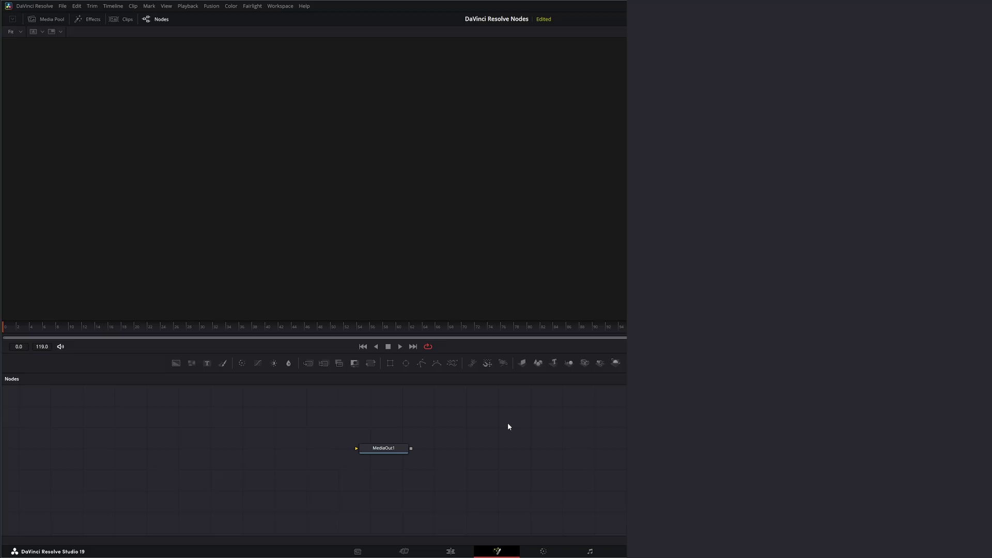
Add an sRender1 node left of MediaOut1 and connect its output to MediaOut1's input.
{"action": "key", "text": "shift+space"}
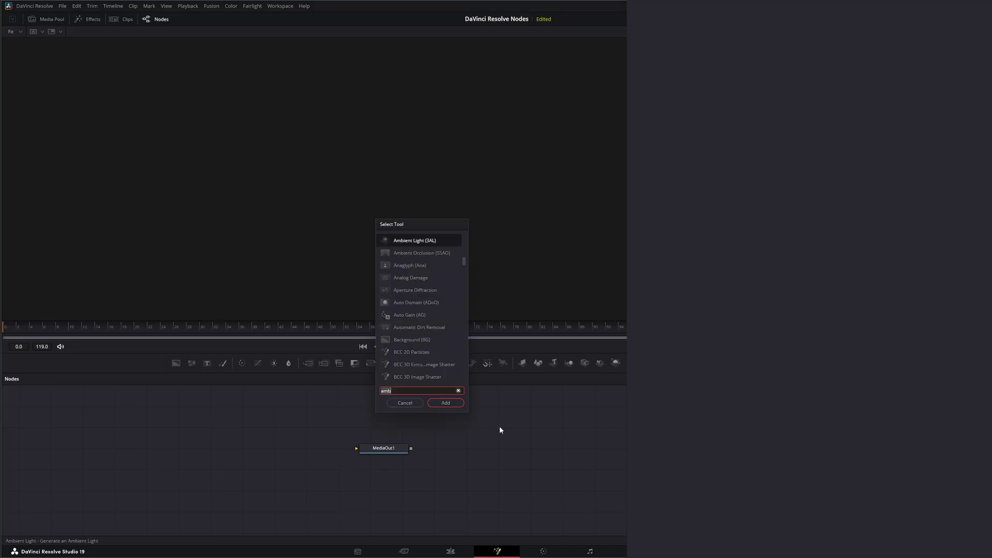
{"action": "type", "text": "sRender"}
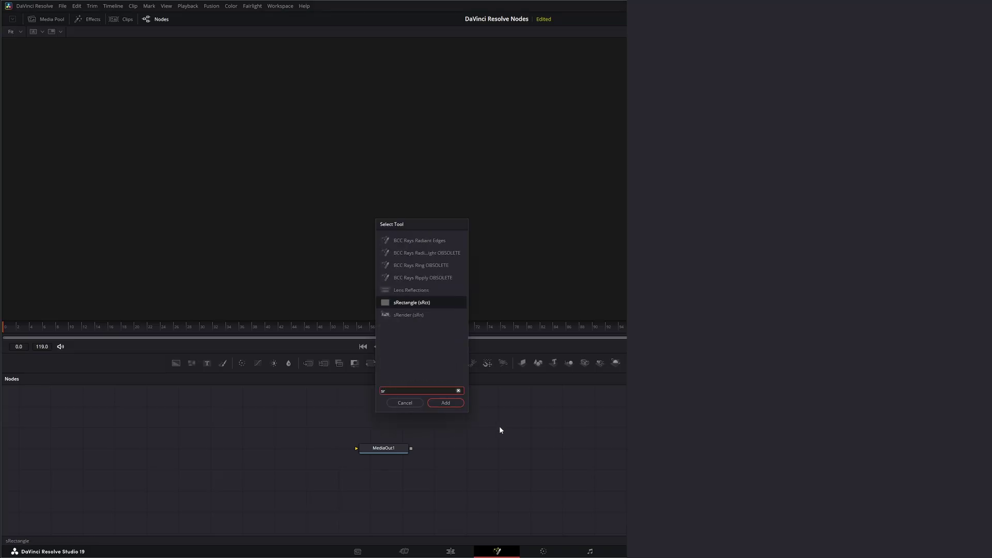
{"action": "left_click", "coordinate": [447, 403]}
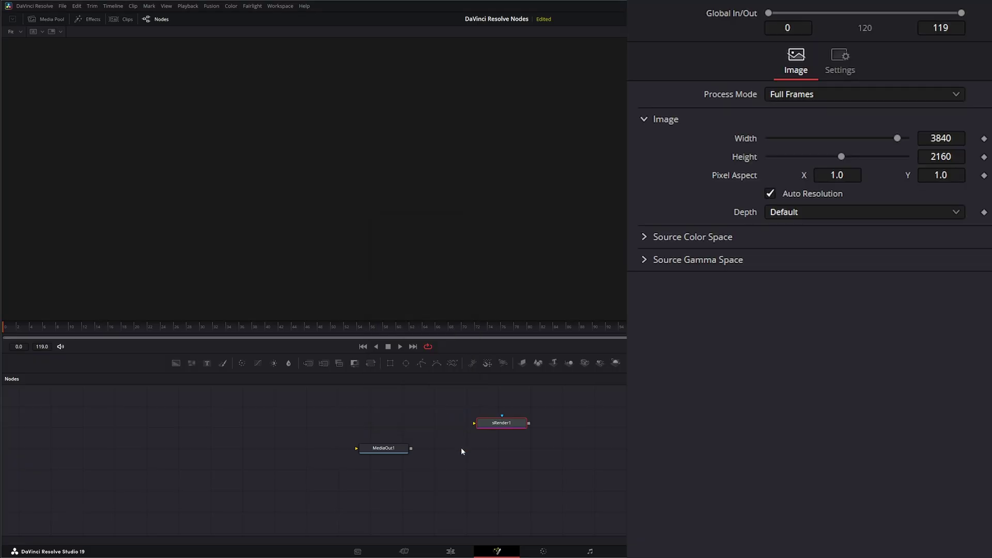
{"action": "left_click_drag", "start_coordinate": [504, 423], "coordinate": [280, 450]}
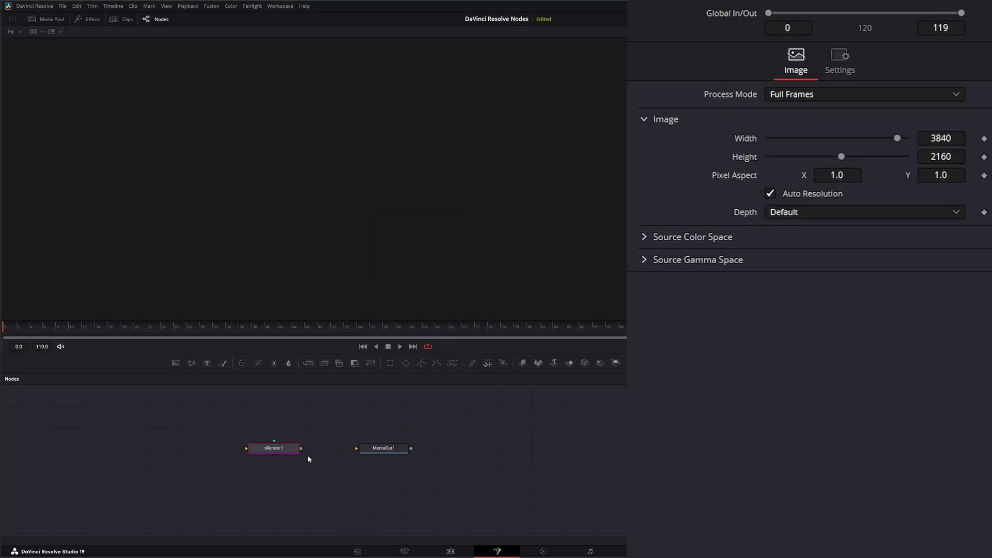
{"action": "left_click_drag", "start_coordinate": [216, 416], "coordinate": [189, 446]}
{"action": "left_click_drag", "start_coordinate": [302, 451], "coordinate": [276, 403]}
{"action": "left_click_drag", "start_coordinate": [301, 448], "coordinate": [456, 454]}
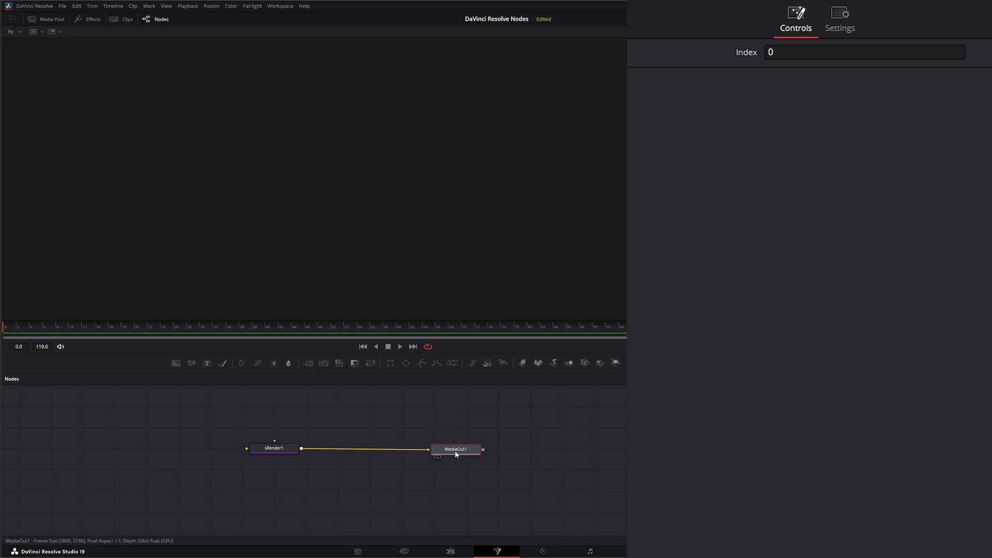
Show sRender1's 3840×2160, 0–119 settings and load MediaOut1's black output into the viewer.
{"action": "left_click", "coordinate": [285, 448]}
{"action": "left_click_drag", "start_coordinate": [281, 453], "coordinate": [287, 454]}
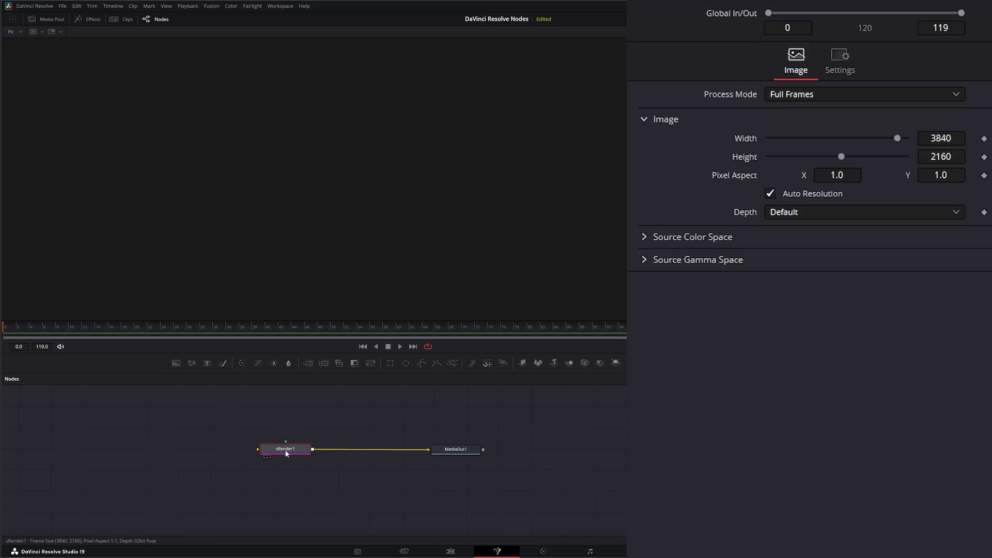
{"action": "left_click_drag", "start_coordinate": [455, 449], "coordinate": [451, 272]}
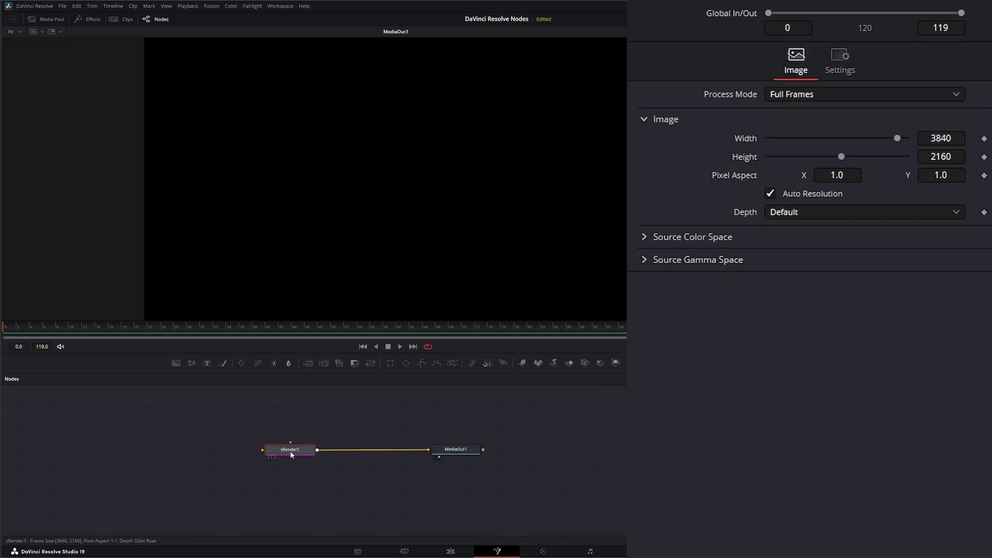
{"action": "left_click_drag", "start_coordinate": [290, 450], "coordinate": [288, 451]}
{"action": "left_click_drag", "start_coordinate": [303, 445], "coordinate": [298, 446]}
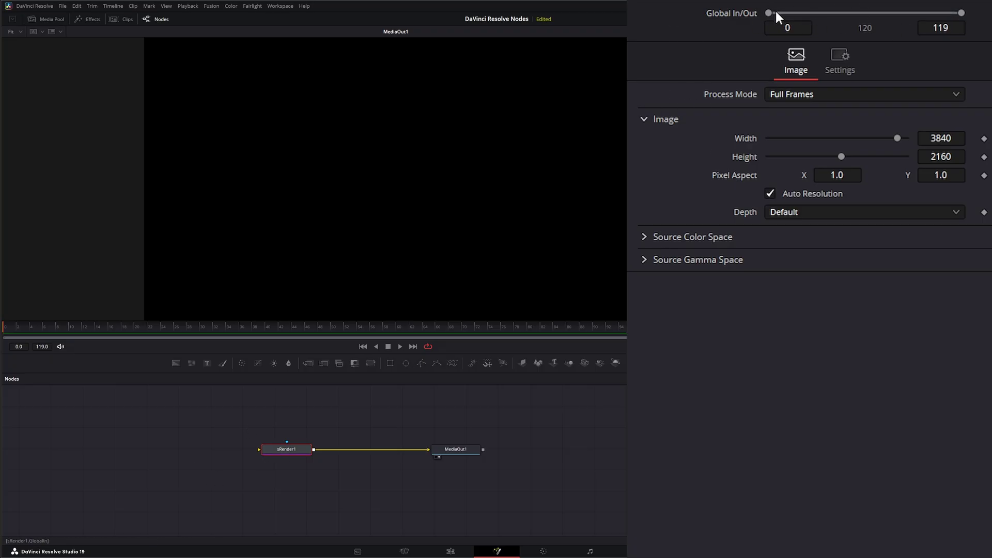
Keep sRender1 on Full Frames, Auto Resolution on and Default depth, then expand Source Color Space.
{"action": "left_click", "coordinate": [787, 98]}
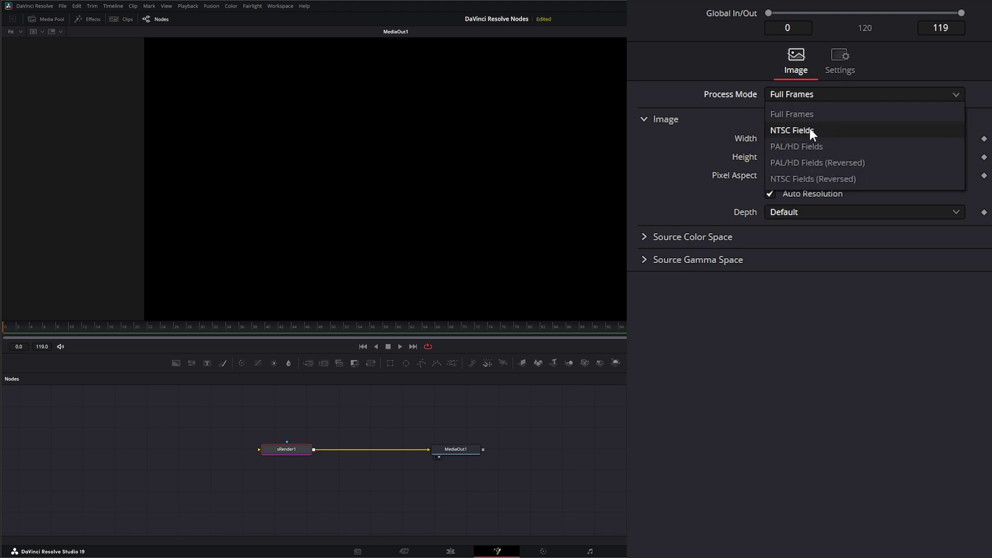
{"action": "left_click", "coordinate": [687, 84]}
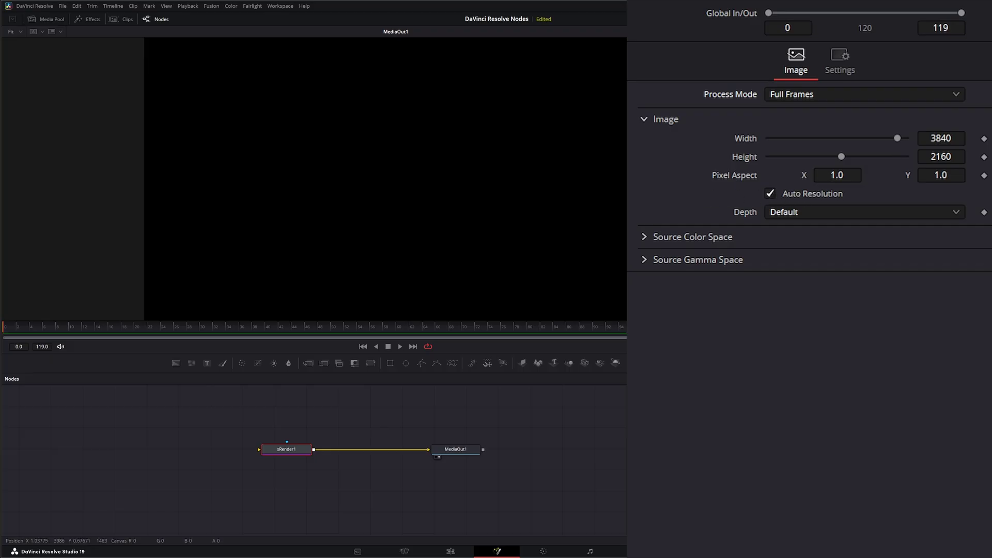
{"action": "scroll", "coordinate": [608, 100], "scroll_direction": "up", "scroll_amount": 1}
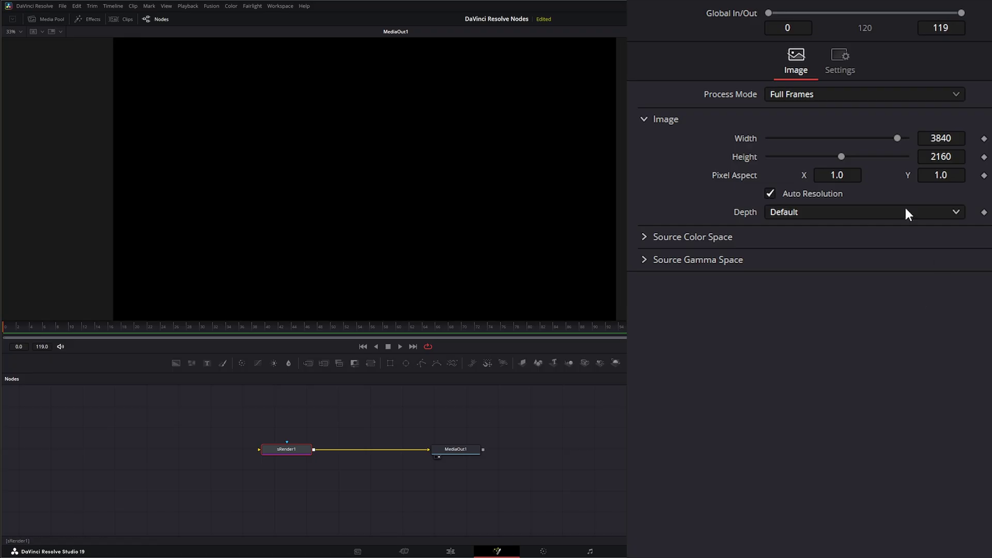
{"action": "left_click", "coordinate": [770, 195]}
{"action": "left_click", "coordinate": [771, 195]}
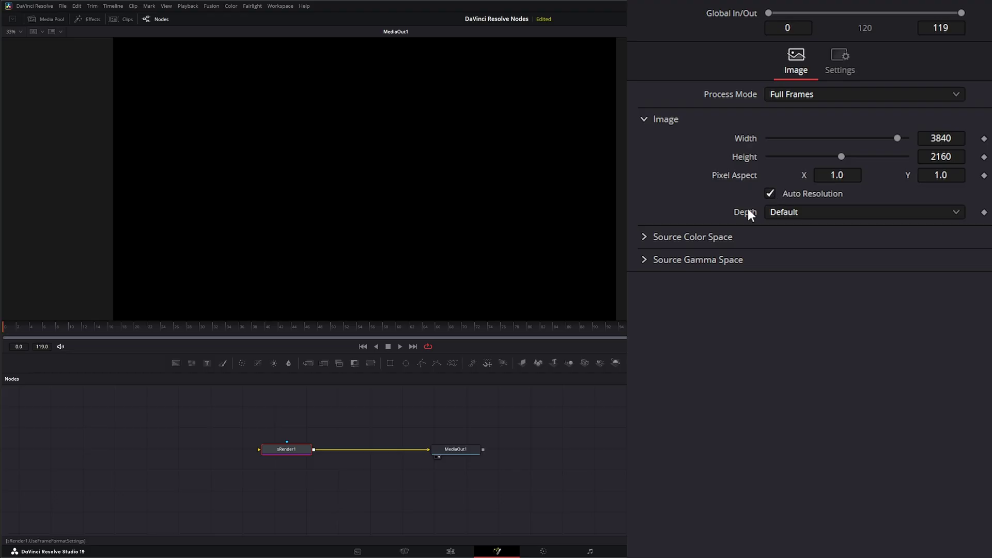
{"action": "left_click", "coordinate": [792, 212]}
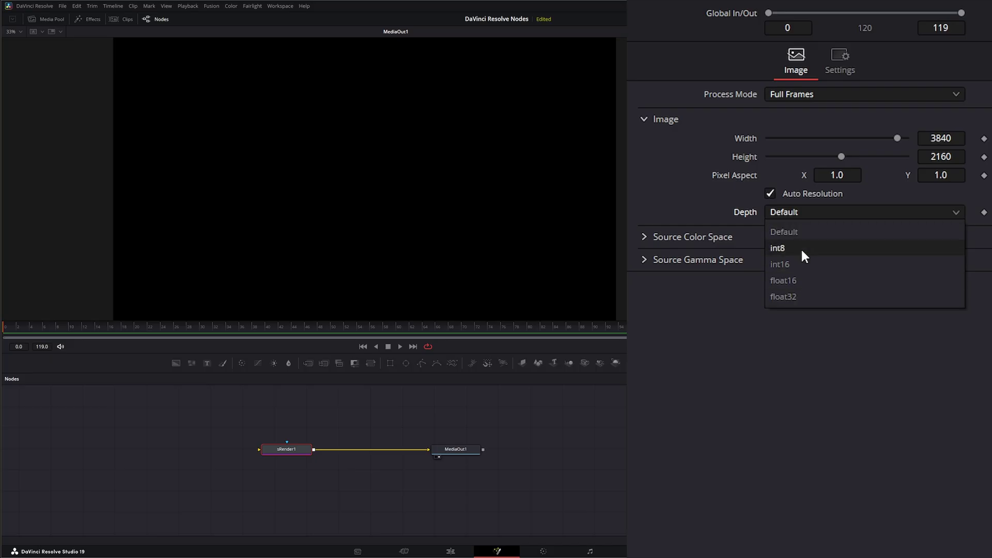
{"action": "left_click", "coordinate": [786, 231]}
{"action": "left_click", "coordinate": [643, 237]}
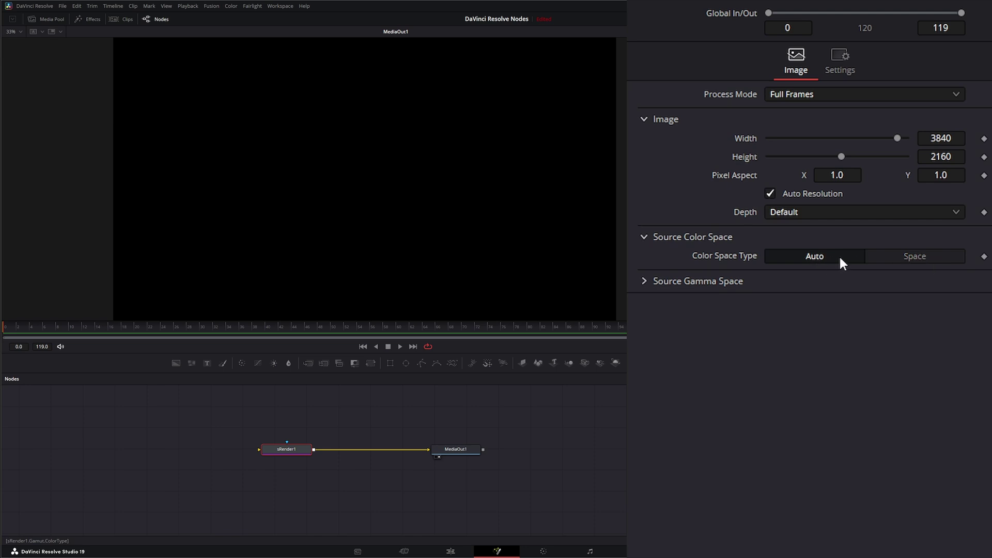
Leave sRender1's Color Space Type on Auto and collapse the Source Color Space section.
{"action": "left_click", "coordinate": [918, 259]}
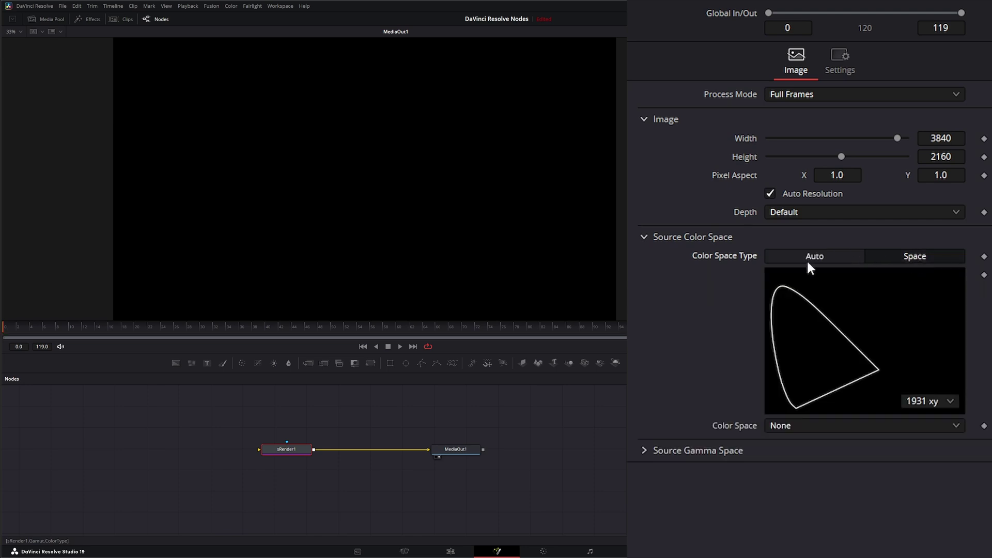
{"action": "left_click", "coordinate": [807, 256]}
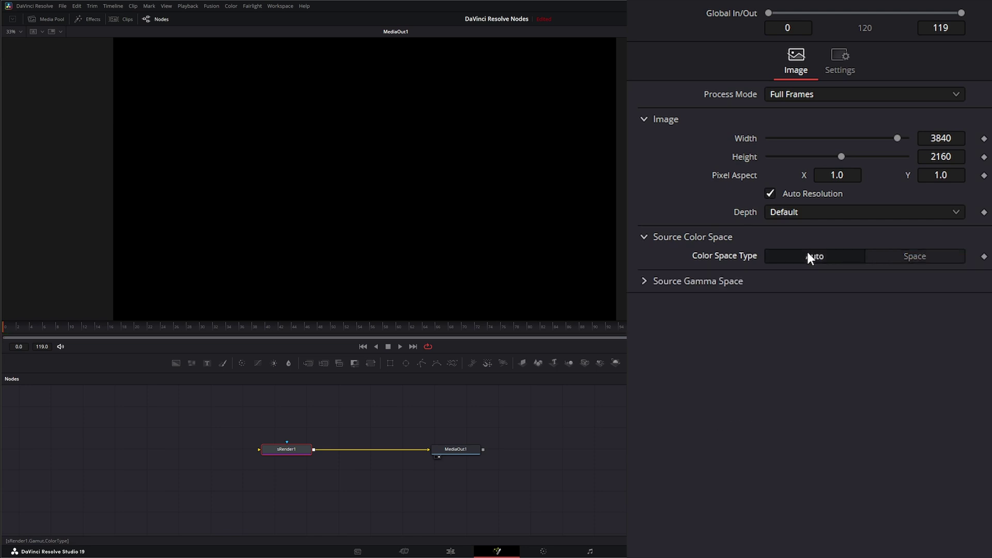
{"action": "left_click", "coordinate": [649, 237]}
Expand Source Gamma Space with Curve Type left on Auto, then deselect sRender1.
{"action": "left_click", "coordinate": [643, 258]}
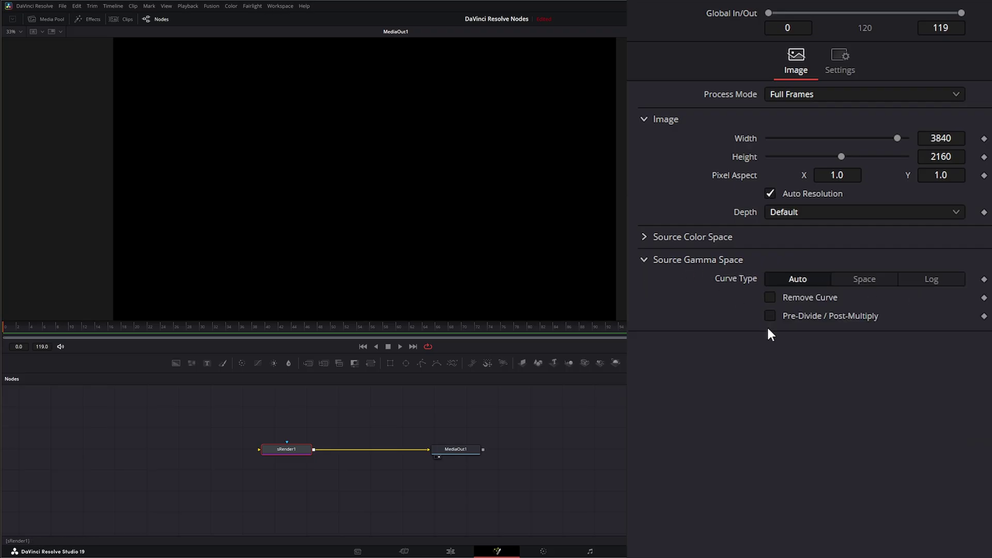
{"action": "left_click", "coordinate": [866, 278]}
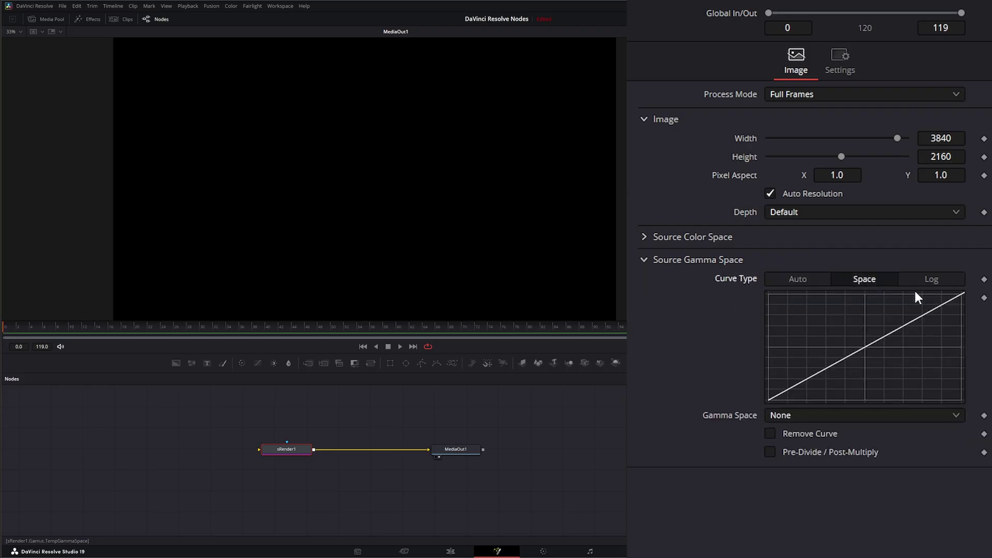
{"action": "left_click", "coordinate": [942, 279]}
{"action": "left_click", "coordinate": [808, 277]}
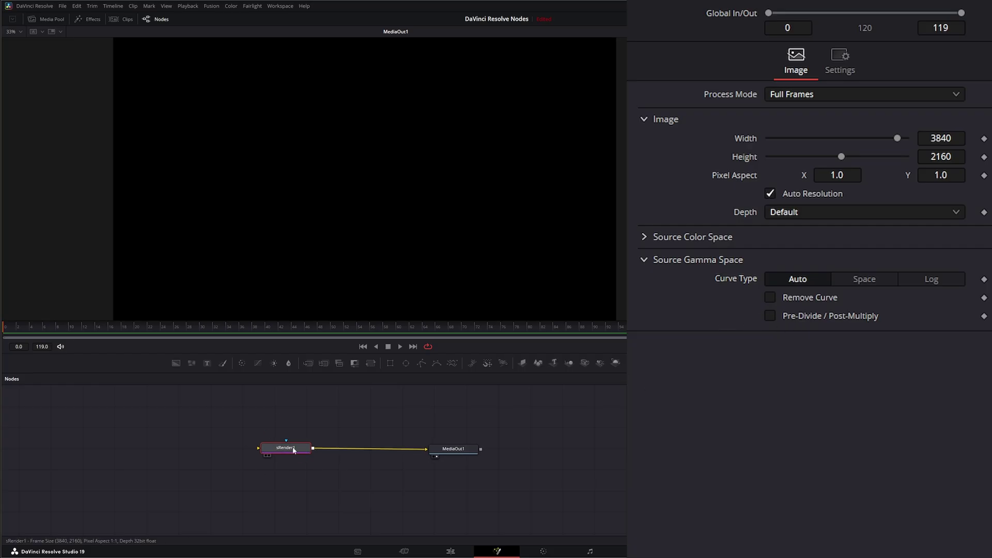
{"action": "left_click_drag", "start_coordinate": [291, 450], "coordinate": [306, 449]}
{"action": "left_click", "coordinate": [343, 421]}
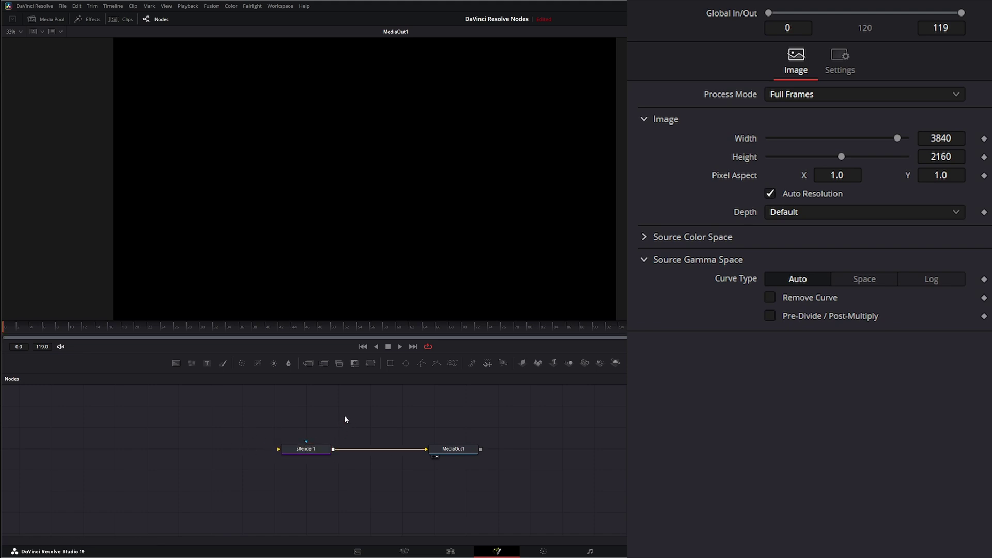
Add an sRectangle1 node left of sRender1 and view its output.
{"action": "key", "text": "shift+space"}
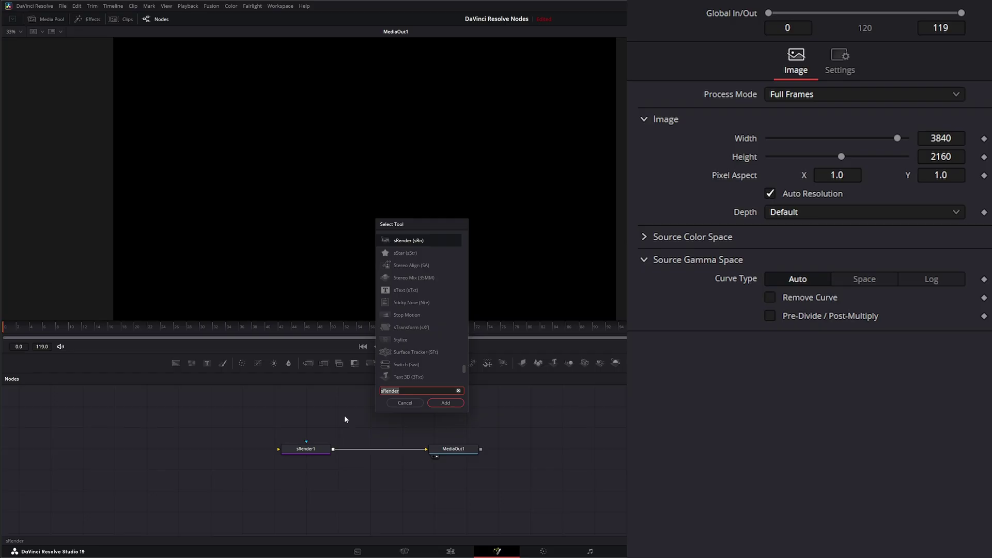
{"action": "type", "text": "sr"}
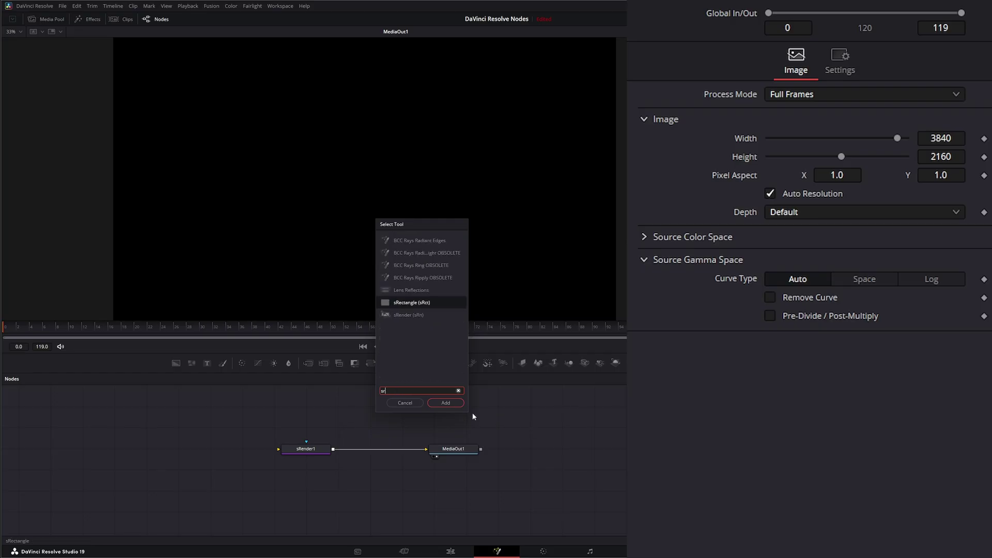
{"action": "left_click", "coordinate": [445, 402]}
{"action": "left_click_drag", "start_coordinate": [362, 416], "coordinate": [187, 446]}
{"action": "key", "text": "1"}
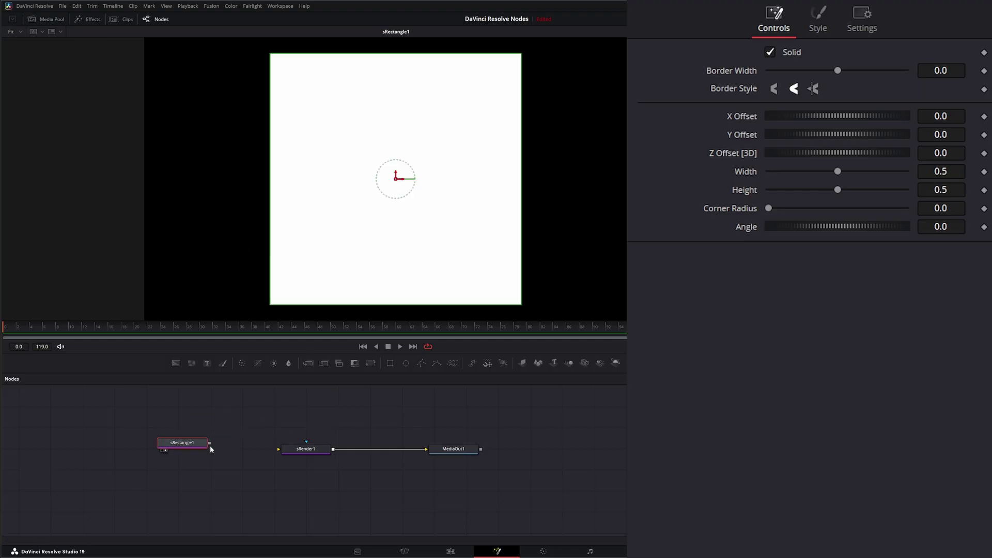
Wire sRectangle1 into sRender1, view MediaOut1's white square on black, and align the nodes.
{"action": "left_click_drag", "start_coordinate": [210, 443], "coordinate": [279, 451]}
{"action": "left_click", "coordinate": [306, 450]}
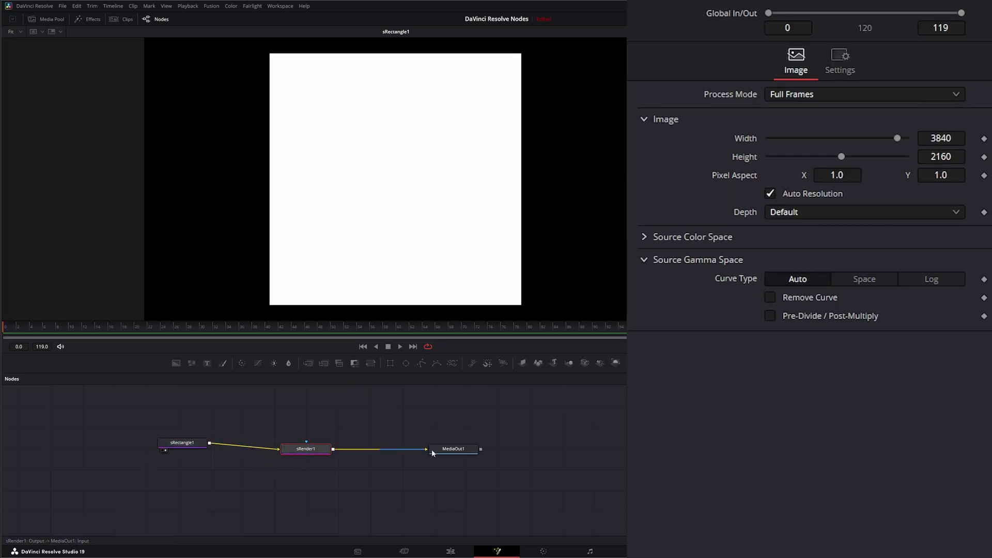
{"action": "key", "text": "1"}
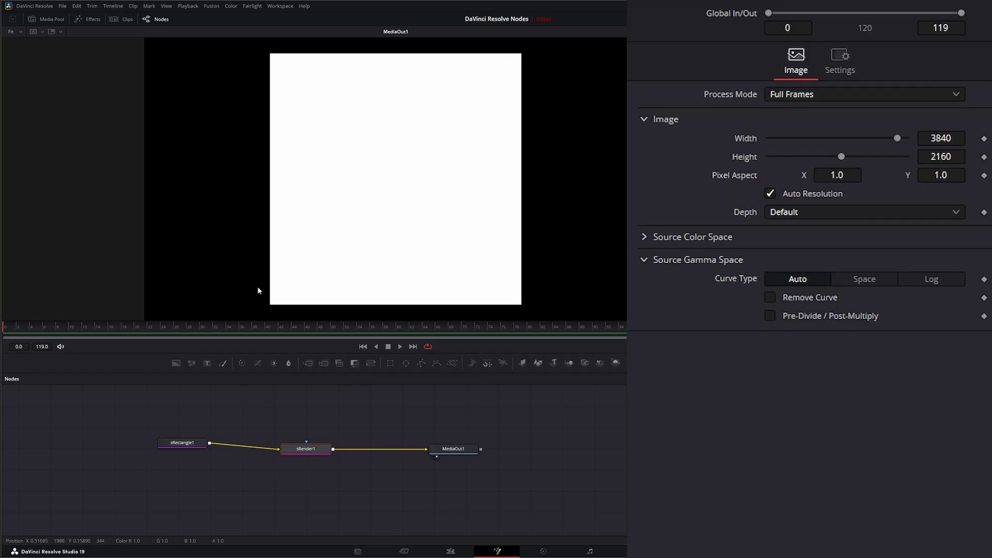
{"action": "left_click_drag", "start_coordinate": [184, 449], "coordinate": [191, 456]}
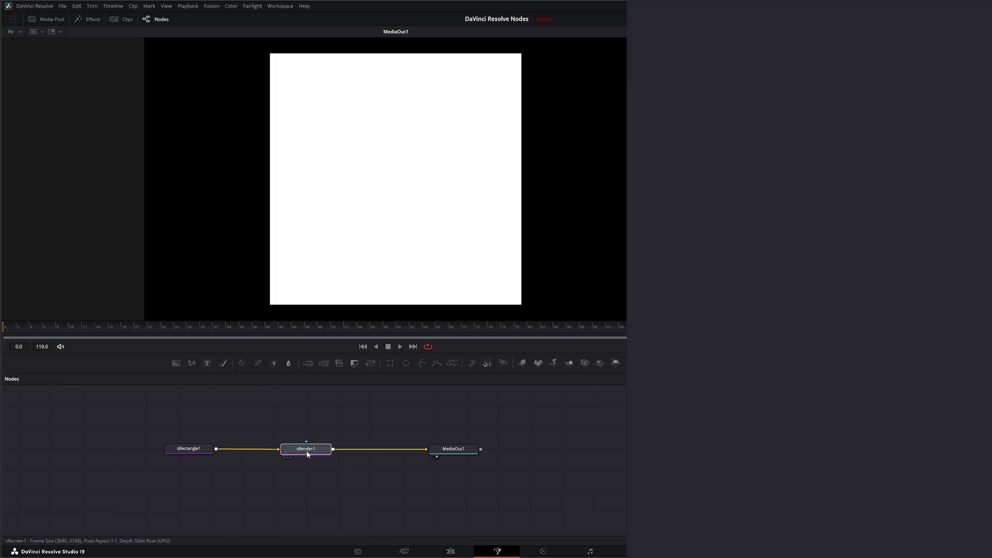